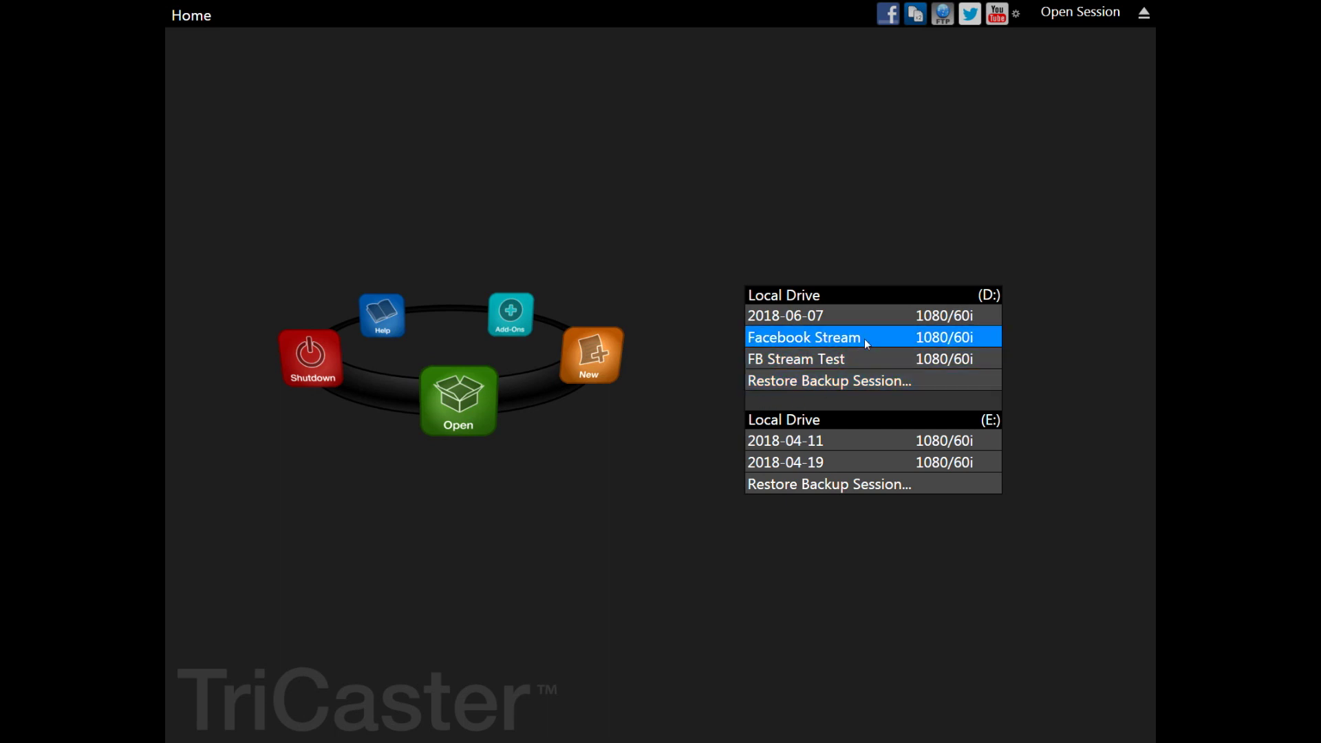
Open the Facebook Stream session (1080/60i) in the live production workspace
click(865, 338)
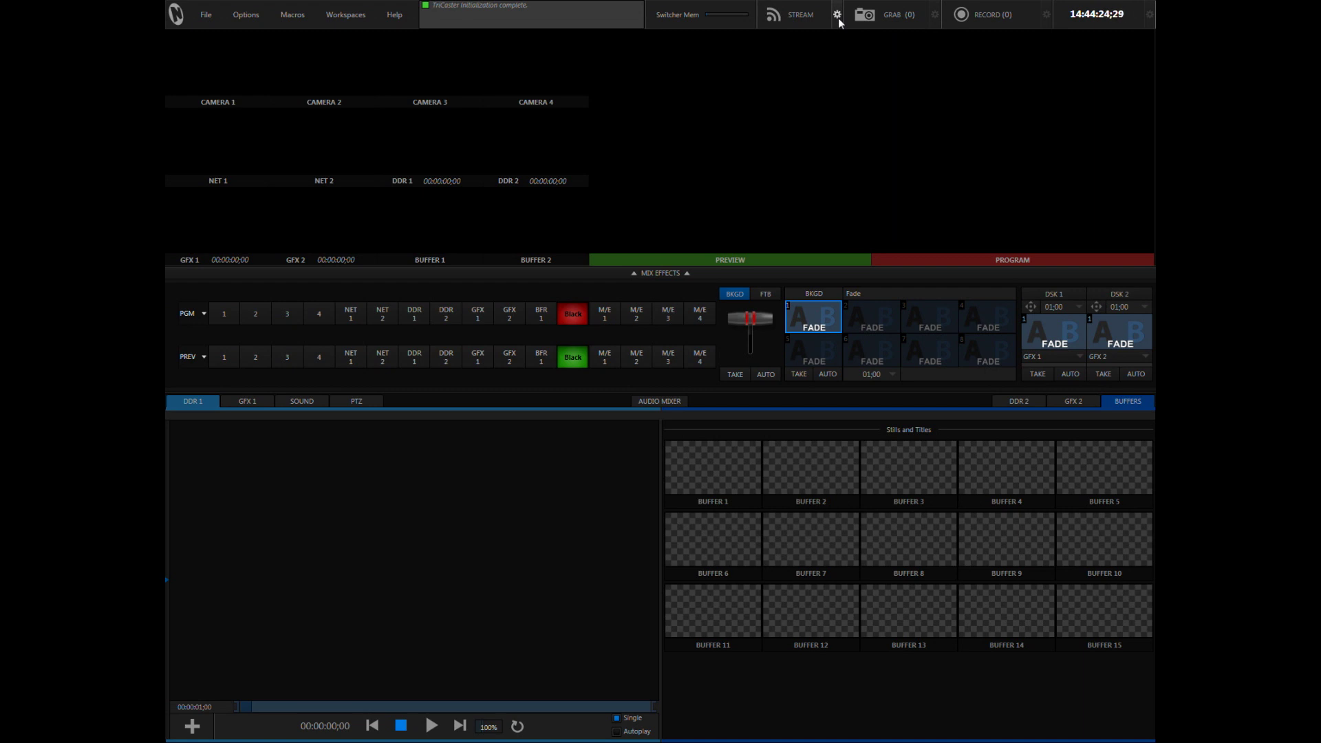
Load Balloon.mov into DDR 1, play it, and take DDR 1 to Program
double_click(264, 503)
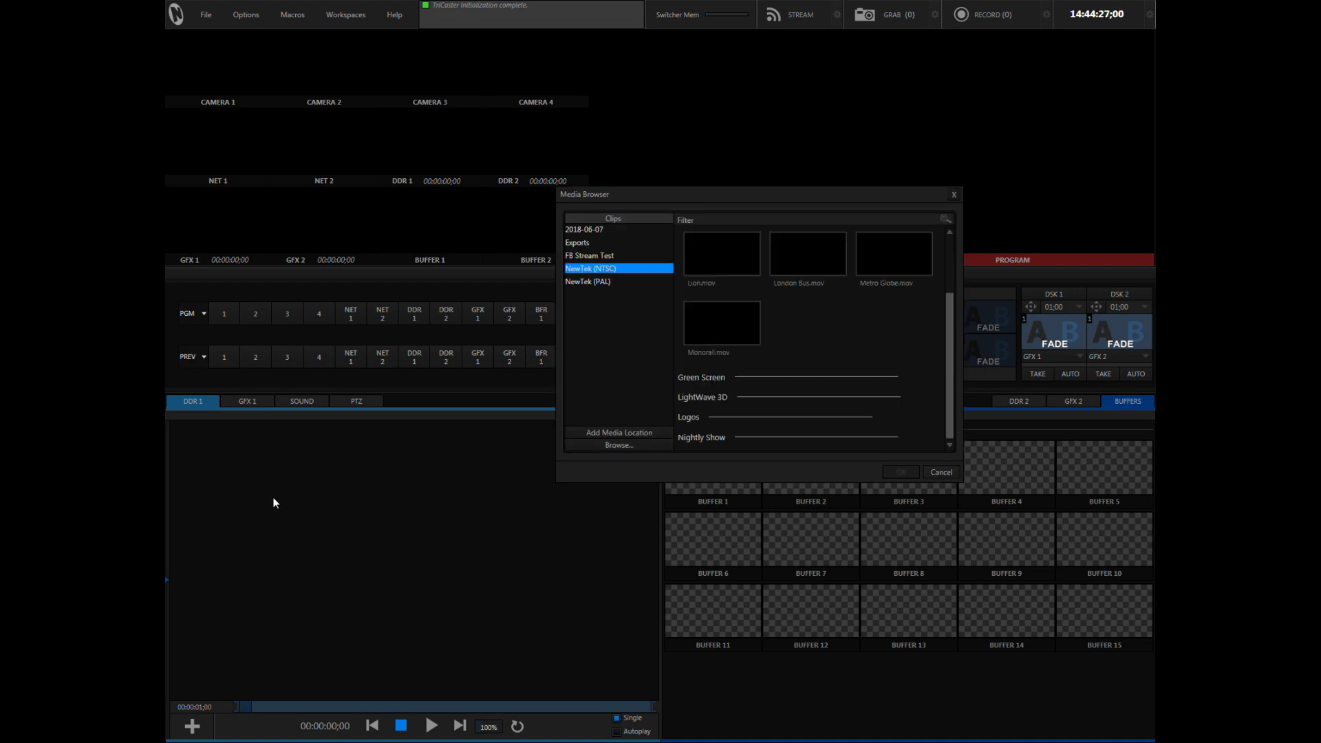
double_click(699, 288)
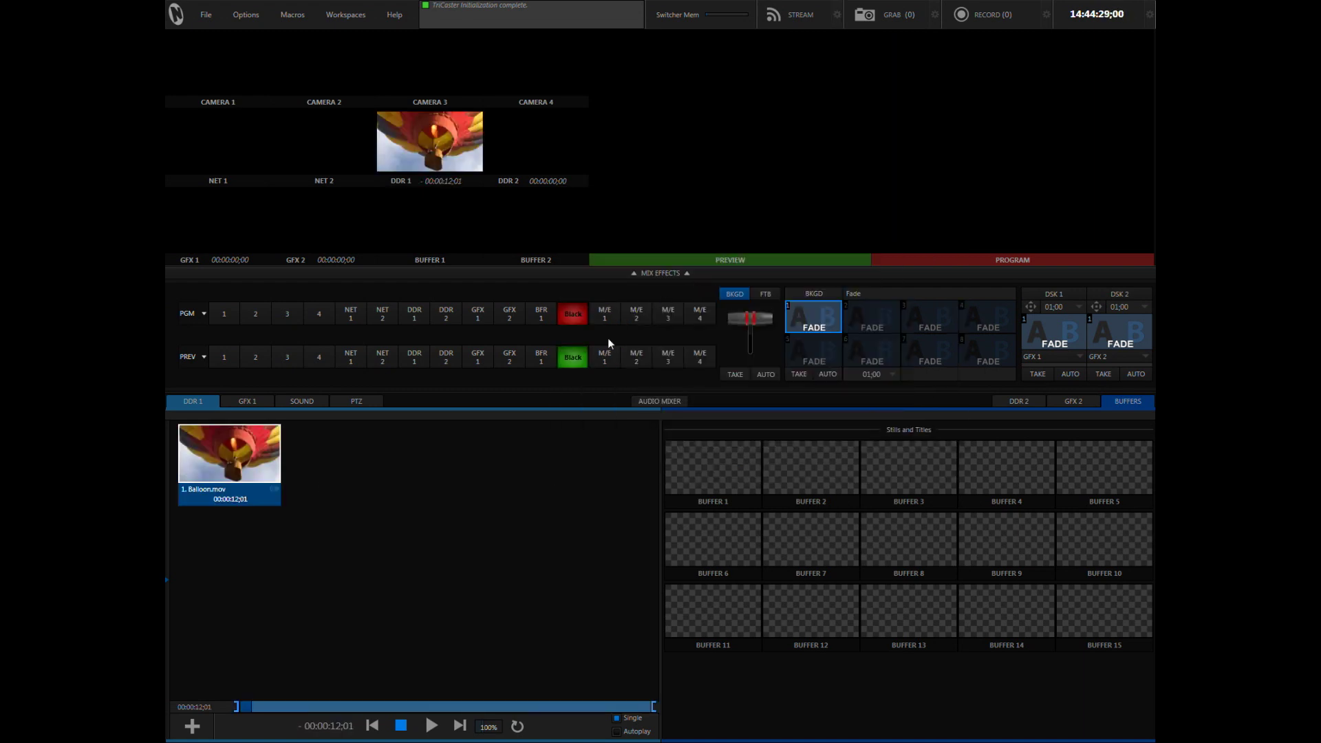
click(432, 727)
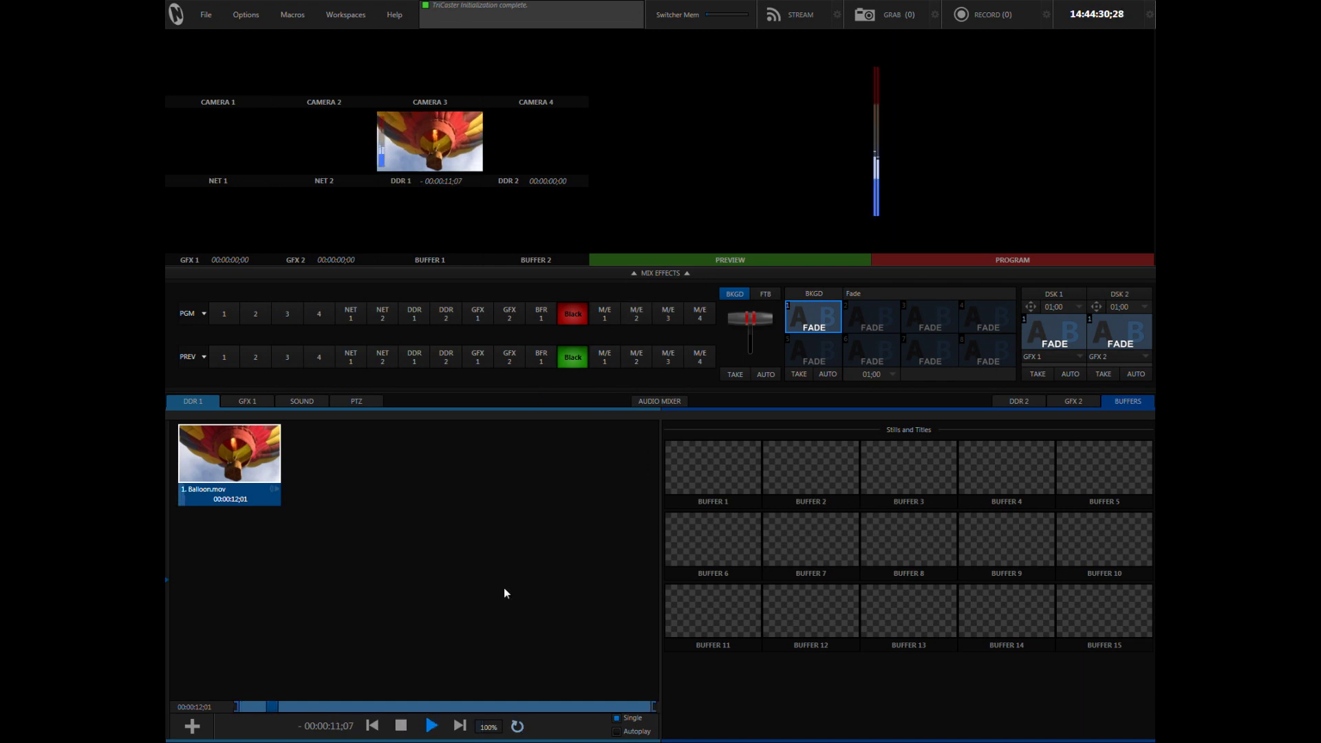
click(427, 316)
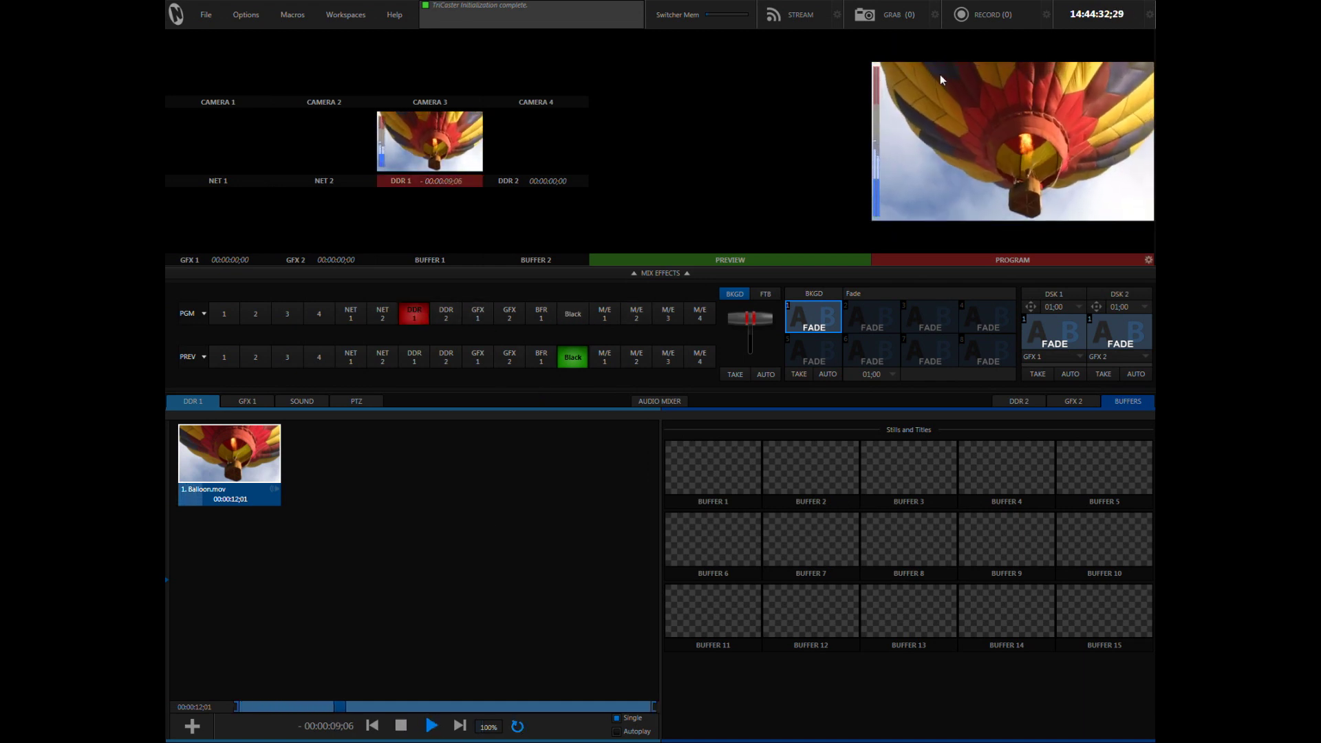
Bring up Configure Stream Connection and load facebook in its built-in browser
click(838, 15)
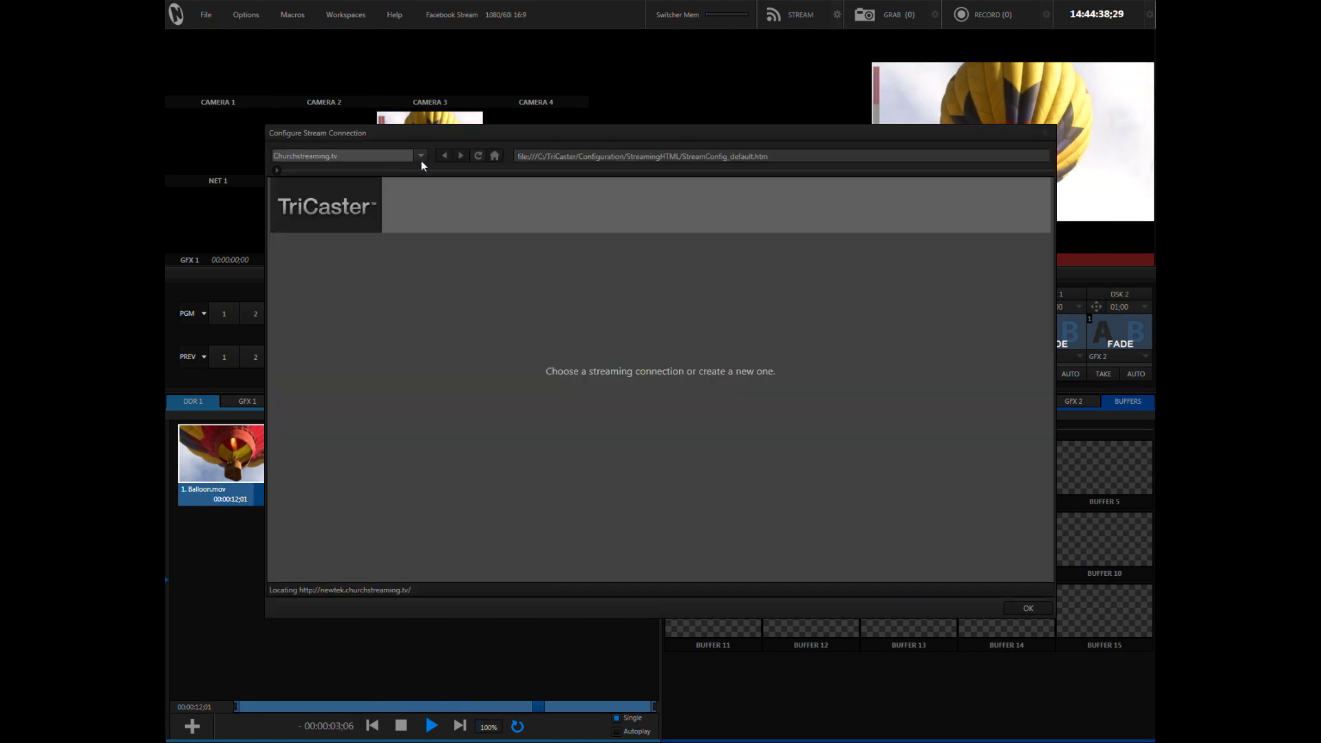
click(564, 158)
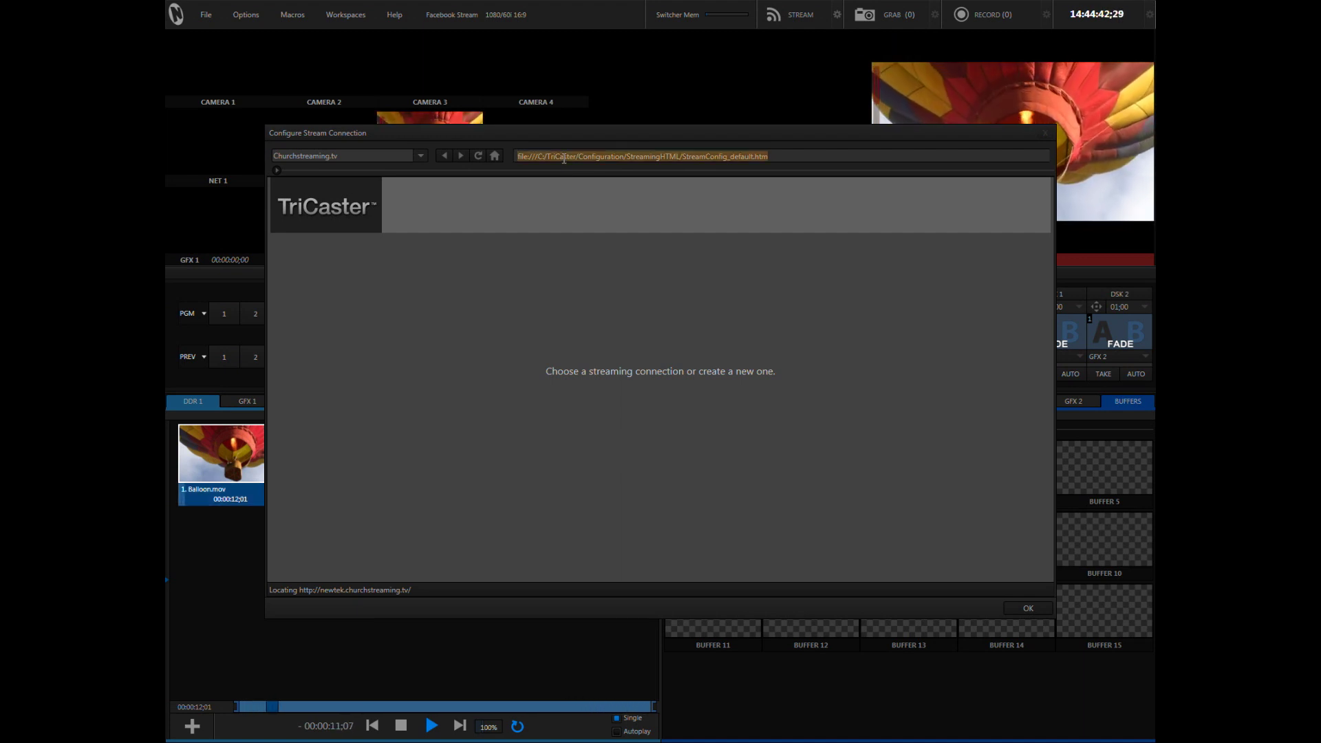
text(facebook.com)
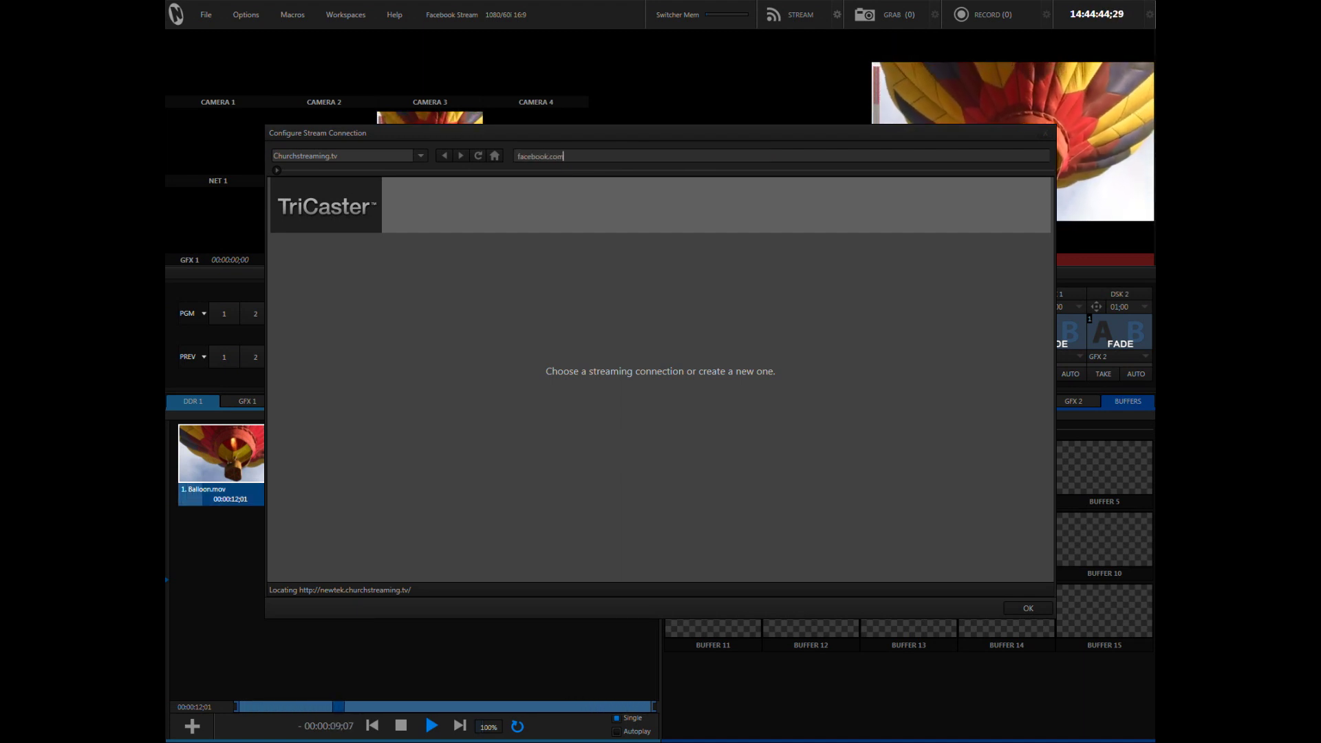
key(Return)
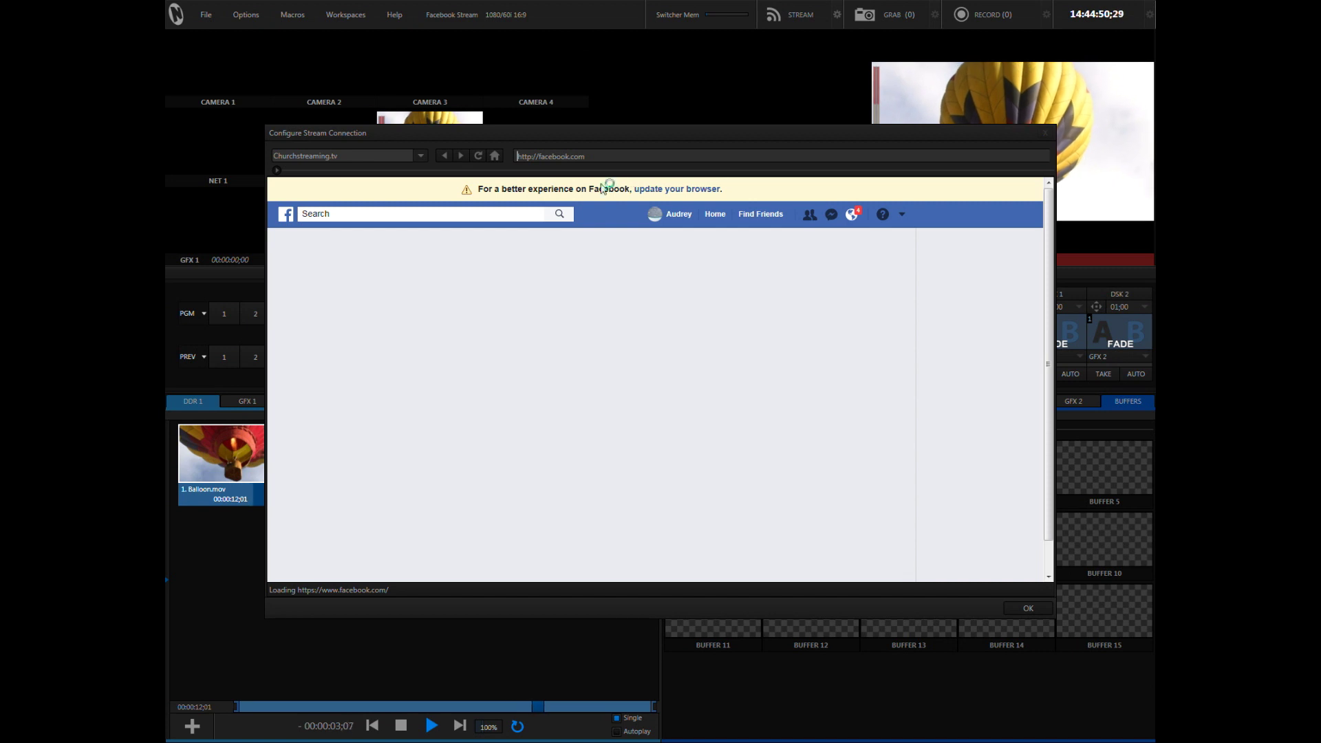
click(419, 157)
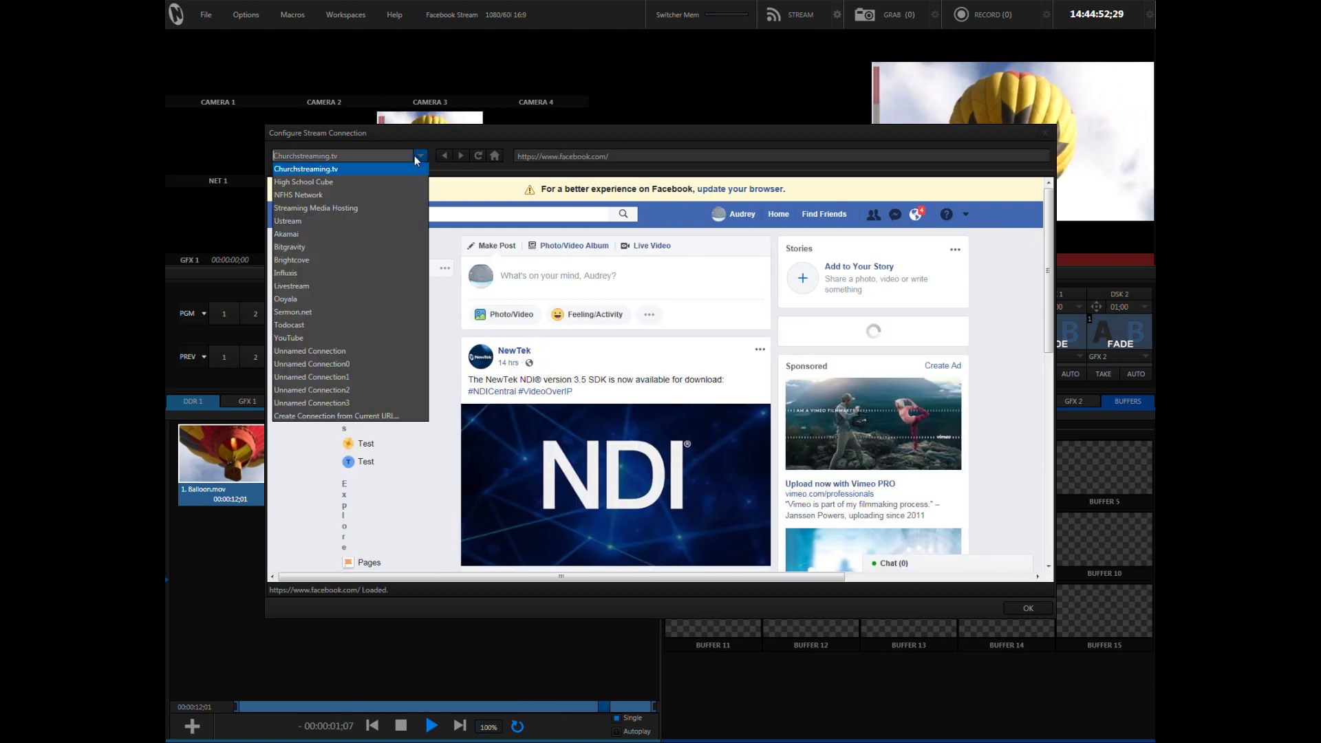
Create an RTMP connection named 'Facebook' from the current URL using the 1280x720 1280k preset
click(389, 417)
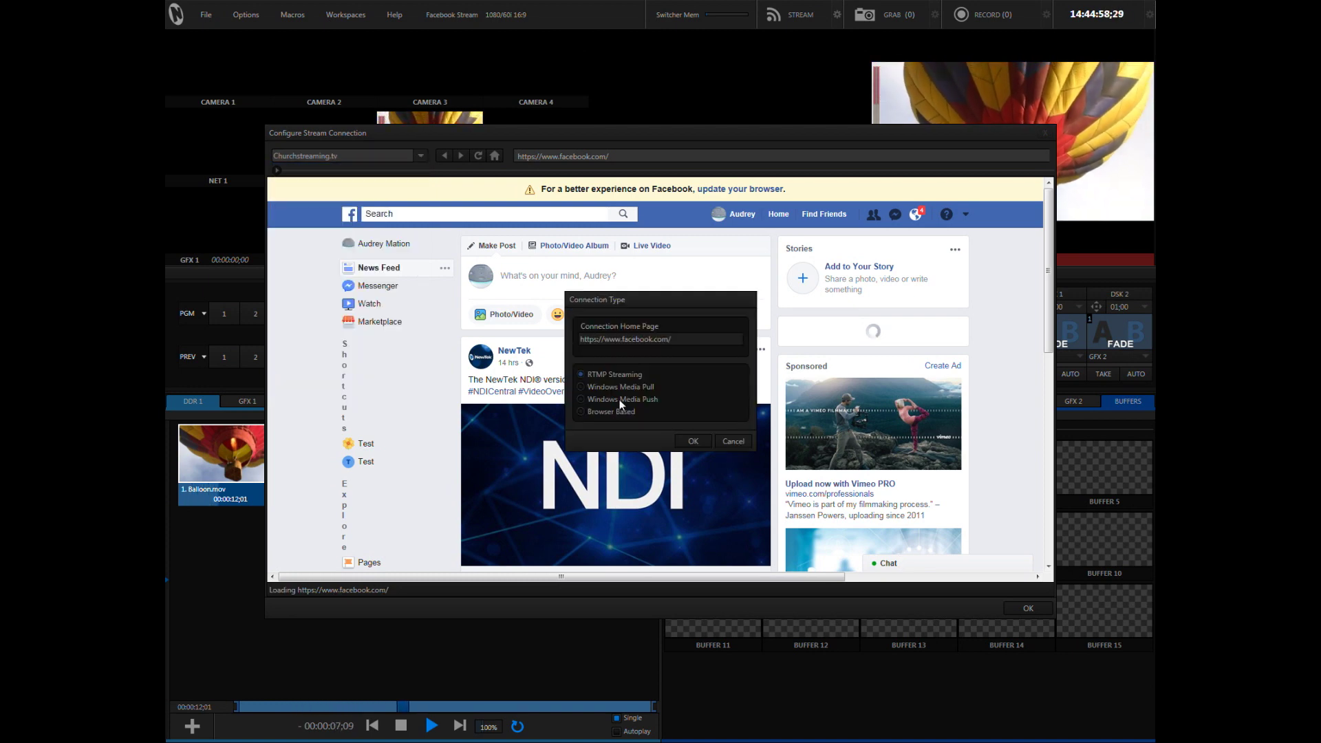
click(693, 441)
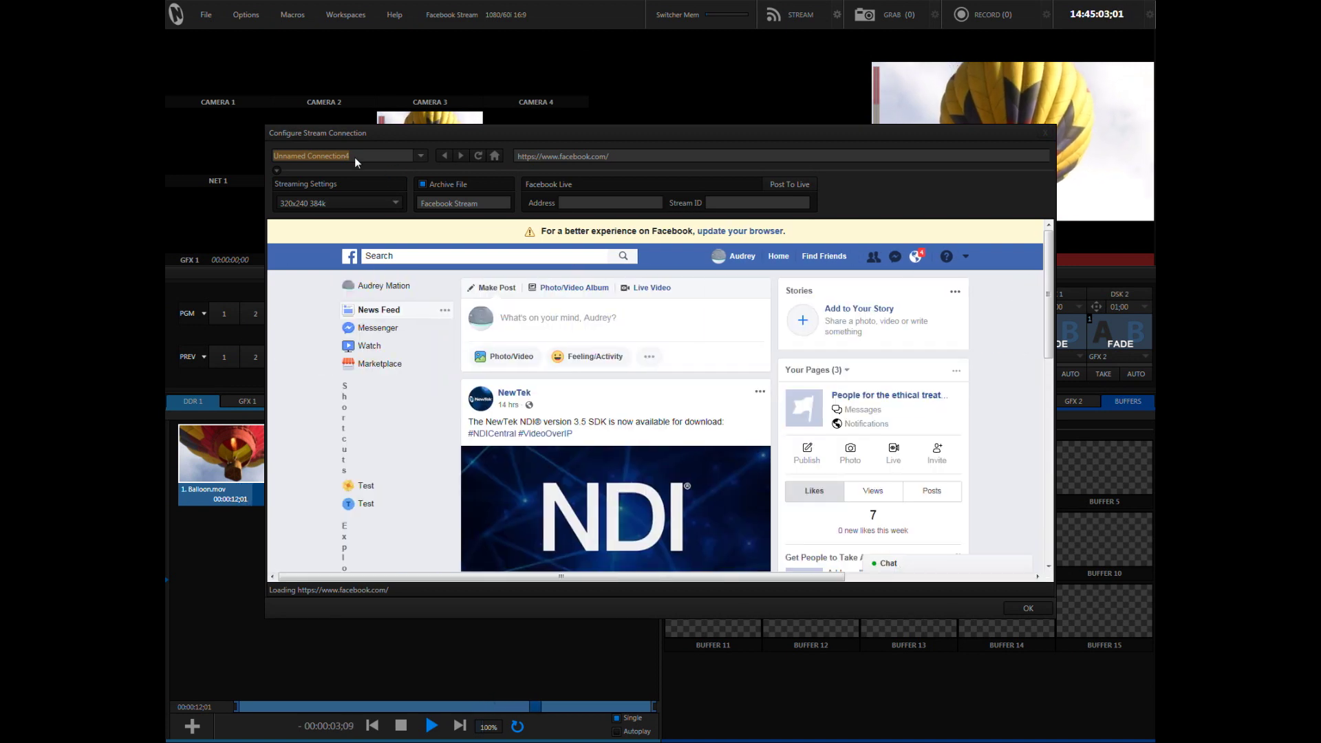
text(Facebo)
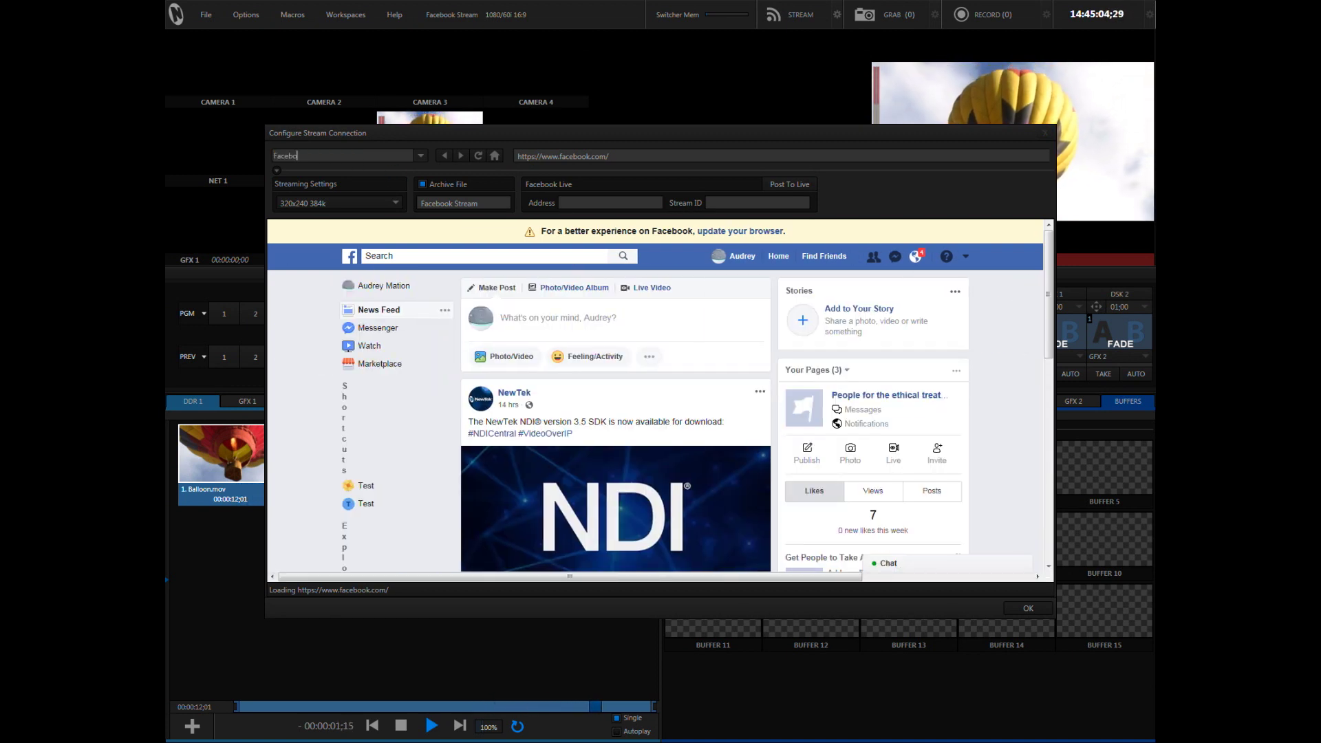
text(ok)
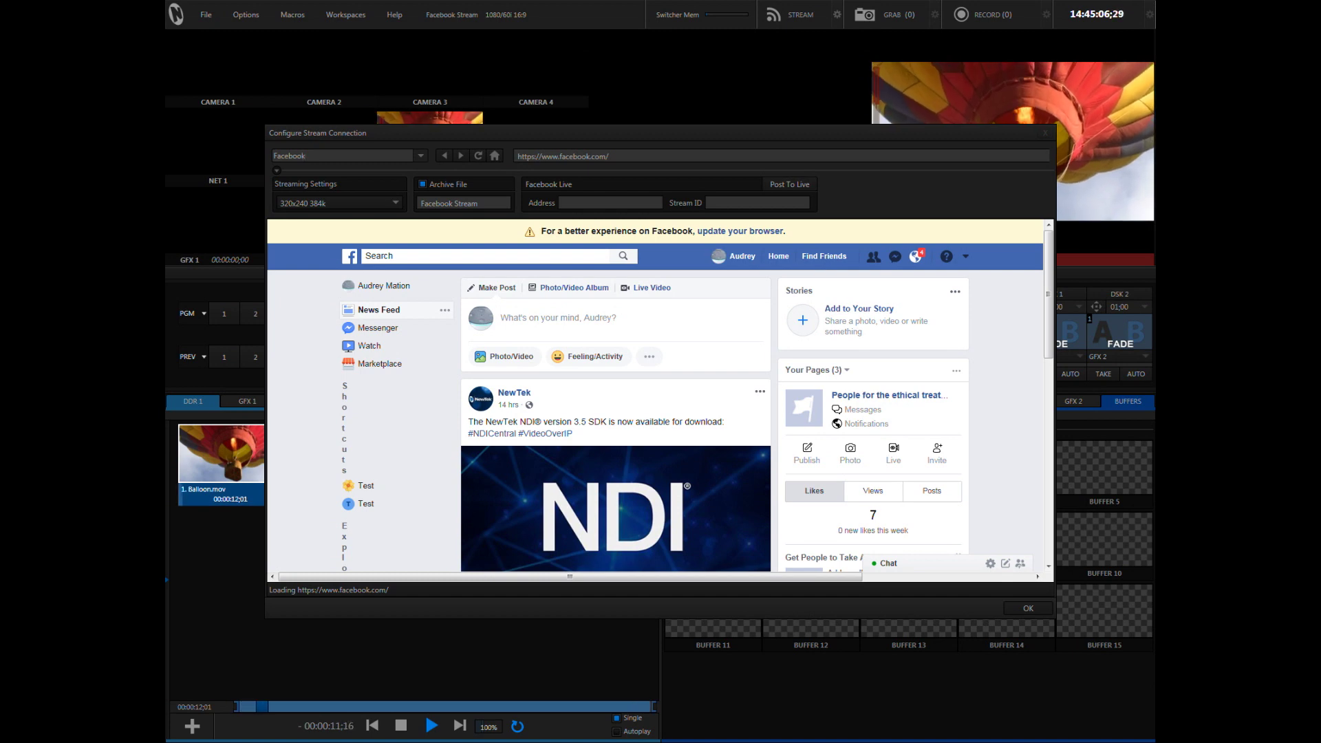
click(370, 203)
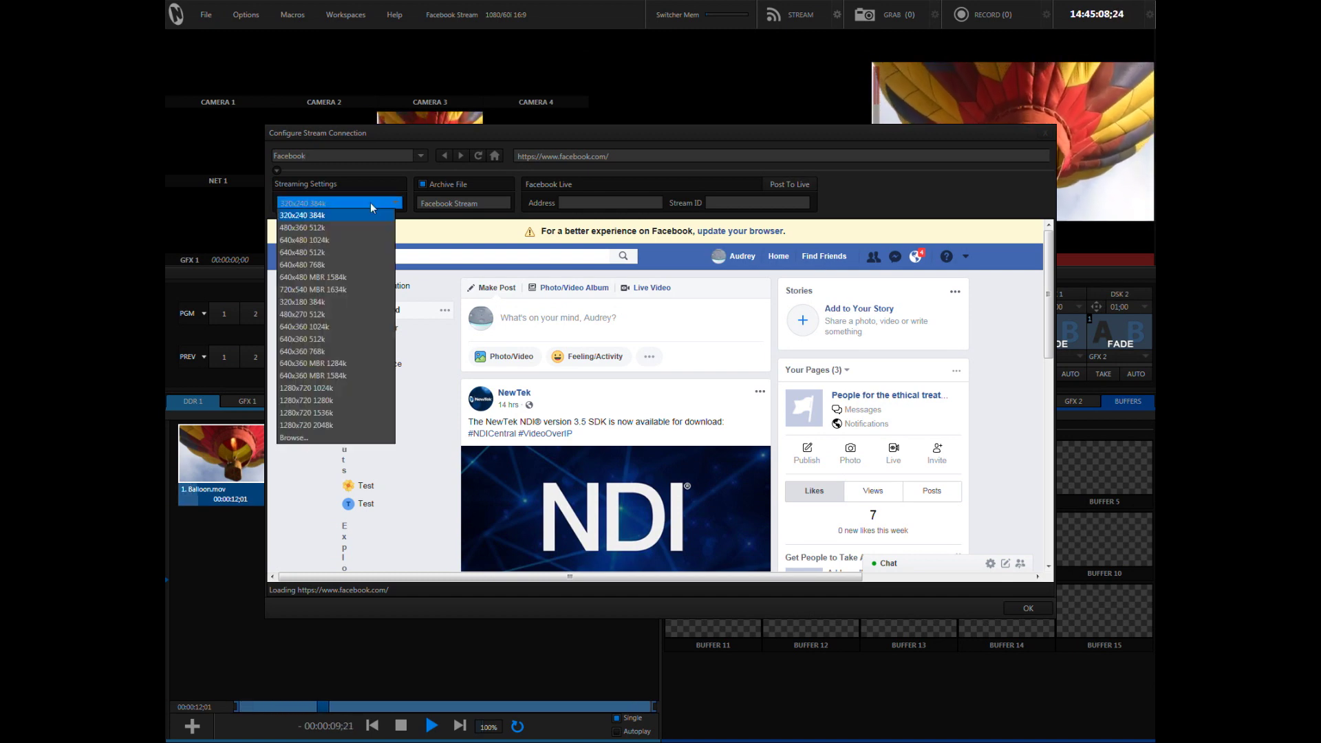
click(314, 401)
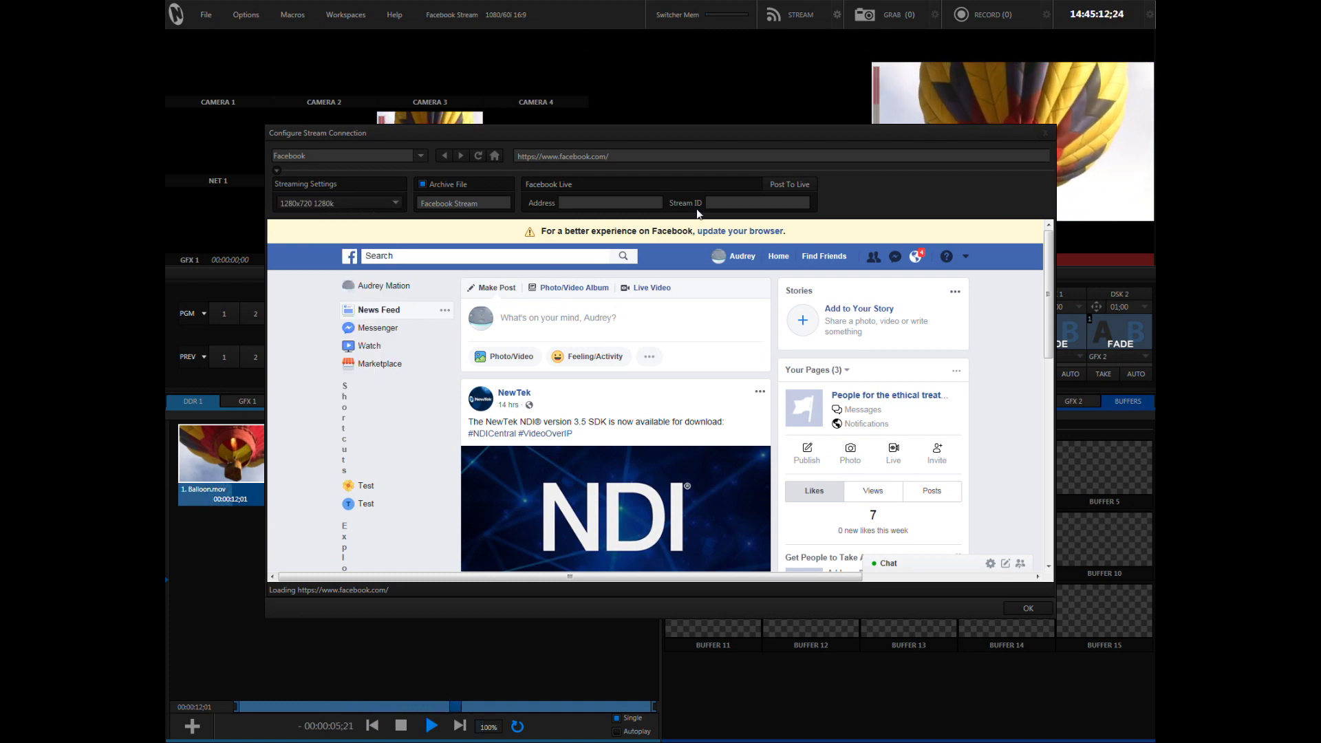
Log in to Facebook through Post To Live with the account credentials, staying logged in
click(790, 184)
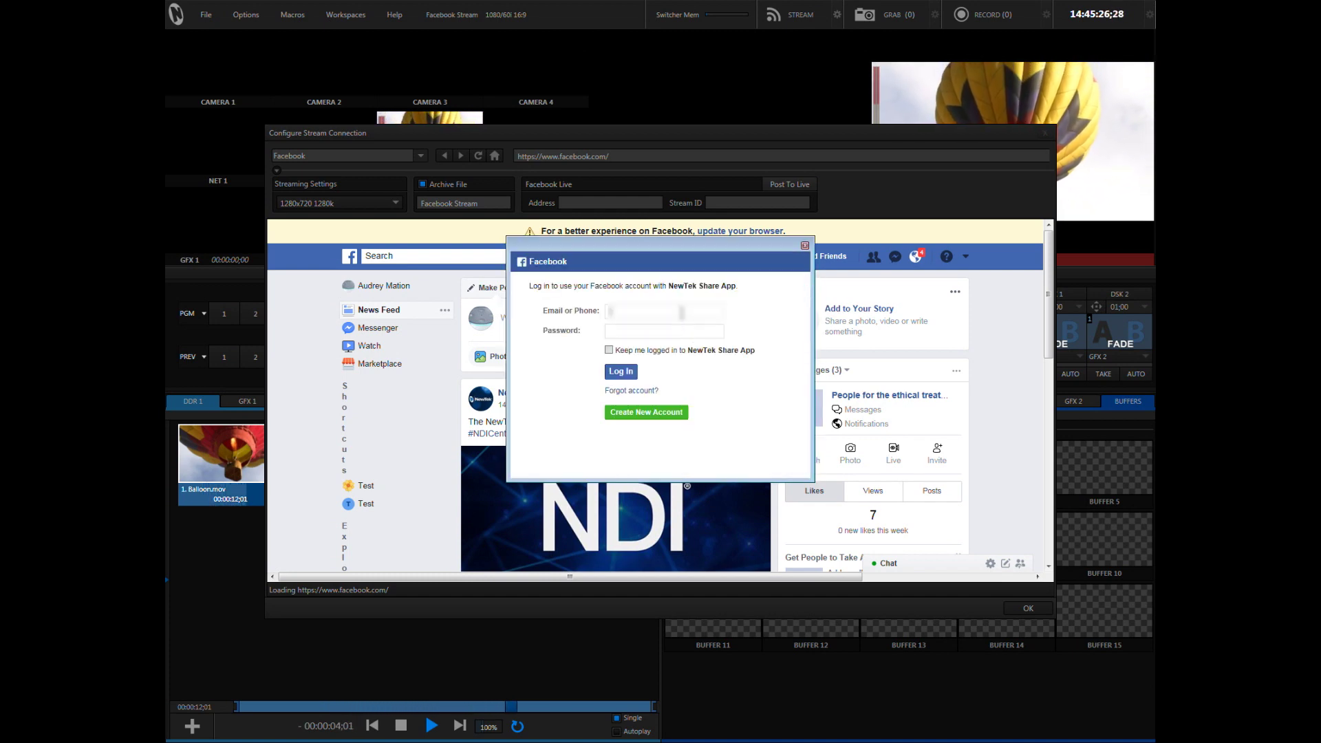
text(username)
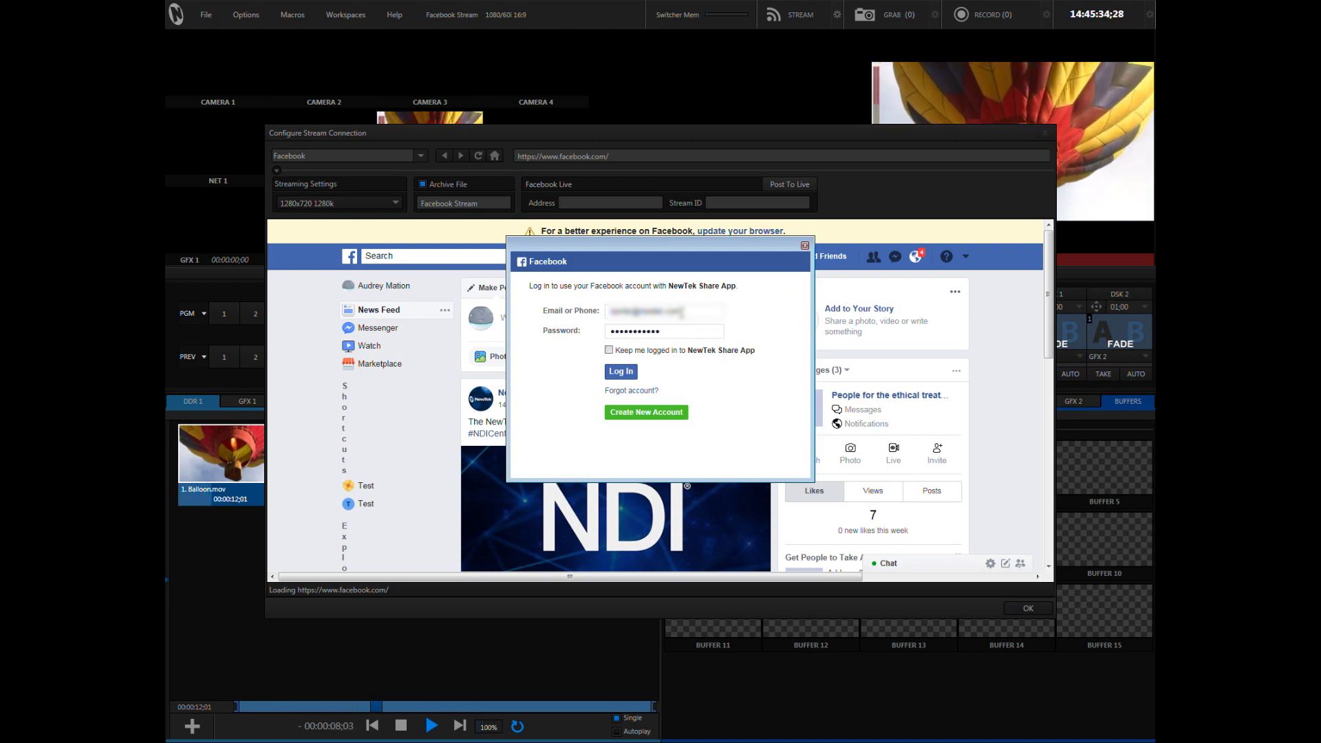
click(608, 350)
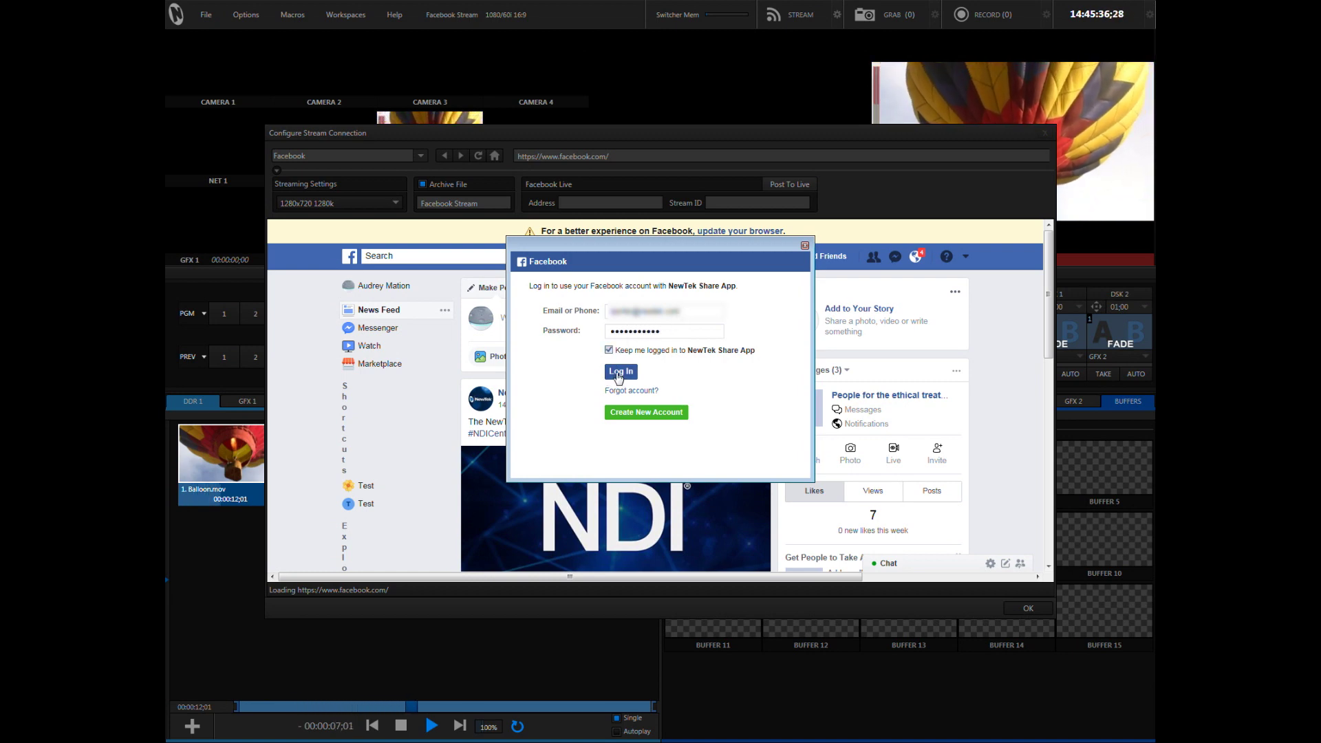
click(618, 375)
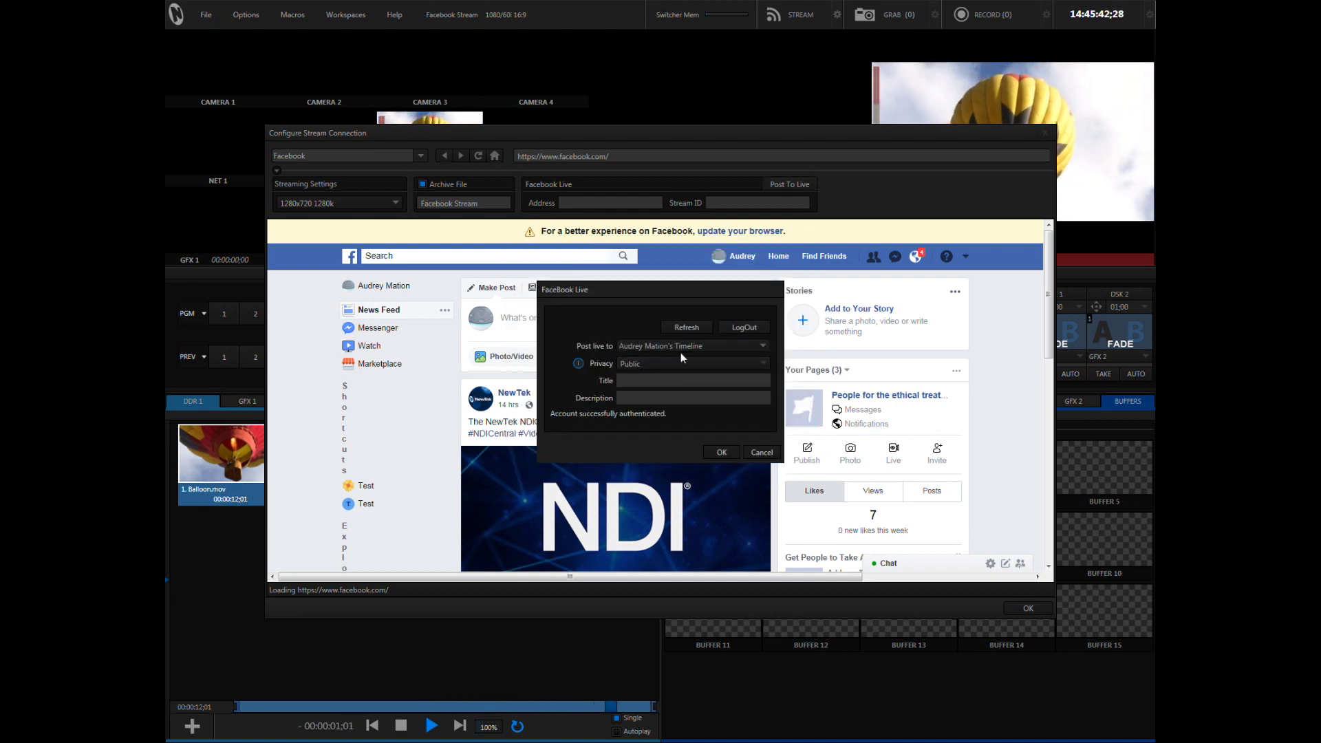
Target the People for the ethical treatment of TriCasters page, titled 'Fake stream' with 'Fake description'
click(719, 346)
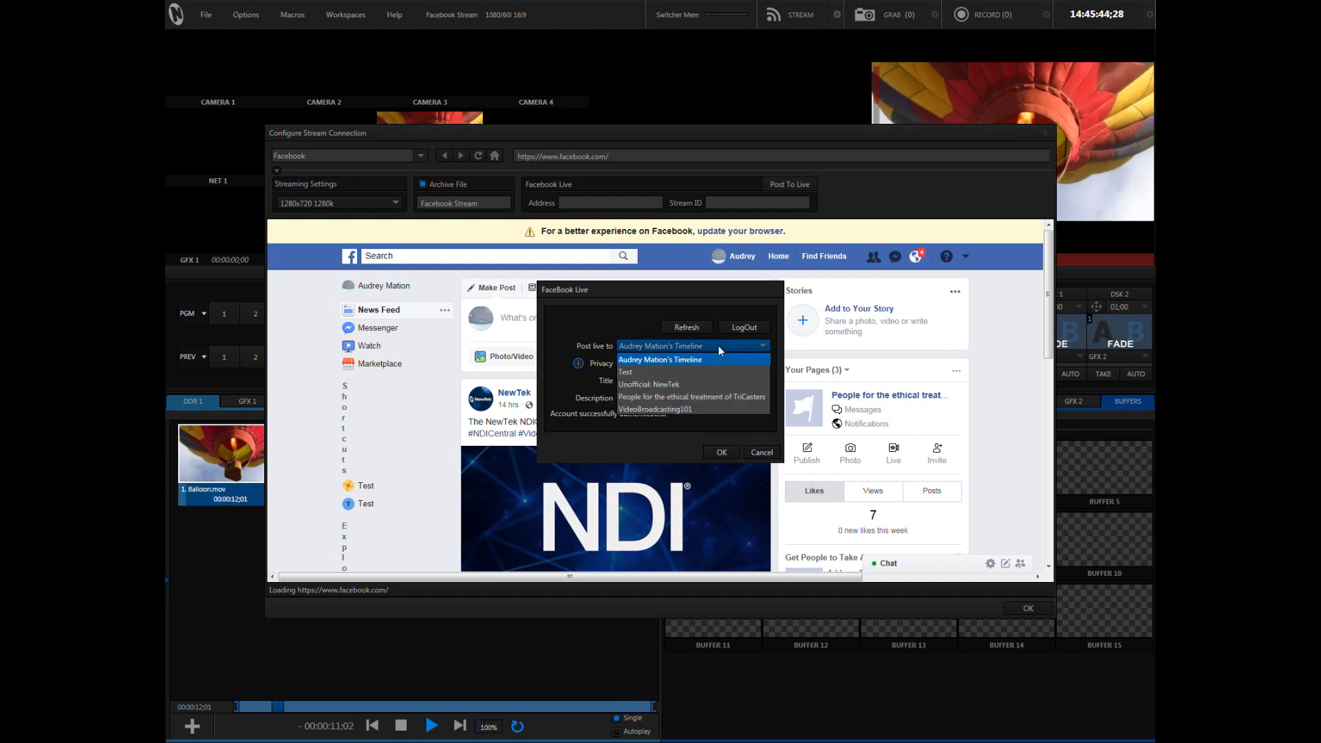
click(651, 398)
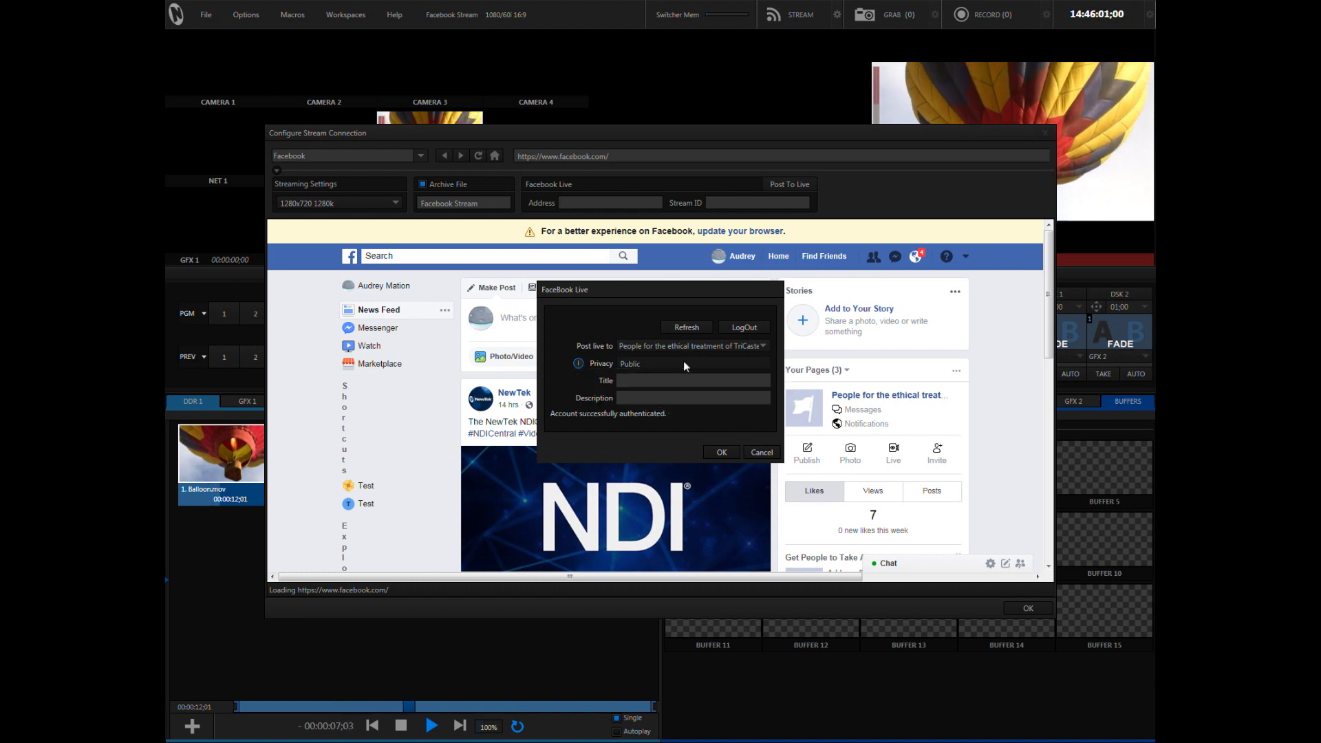
click(664, 379)
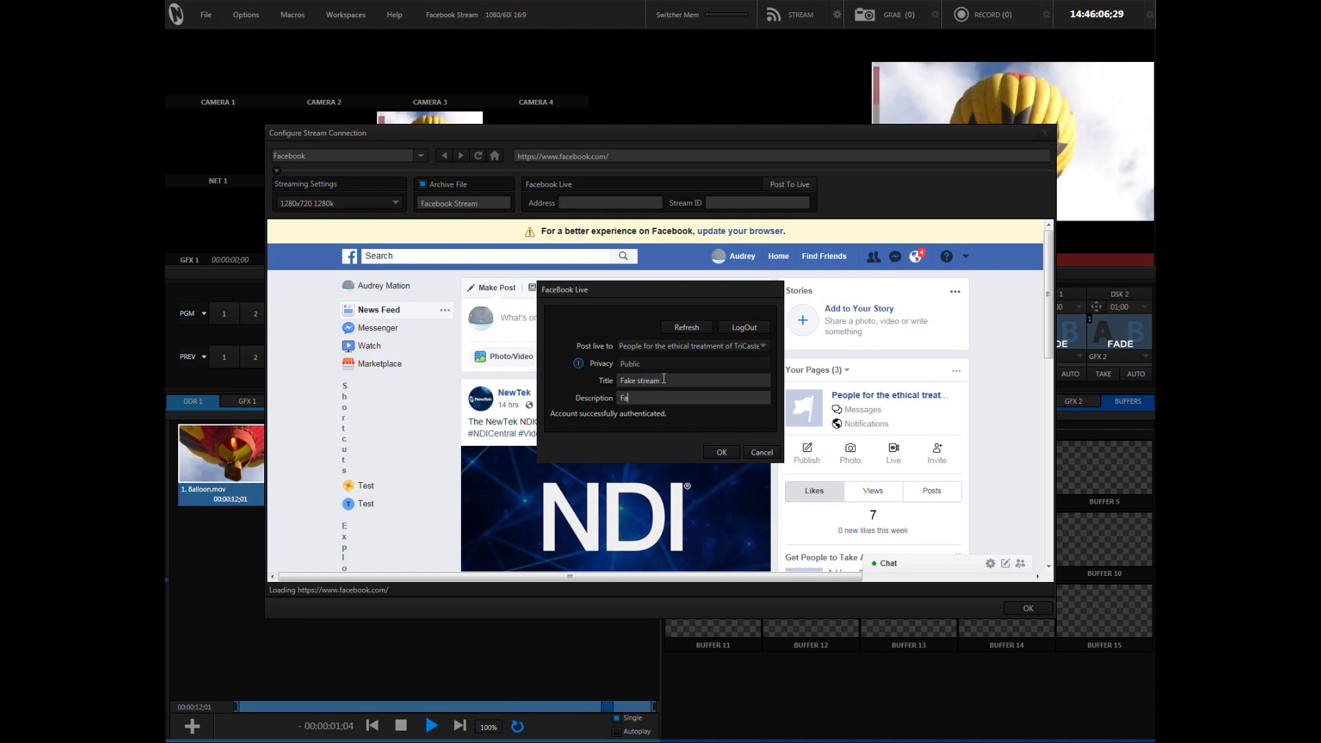
text(Fake description)
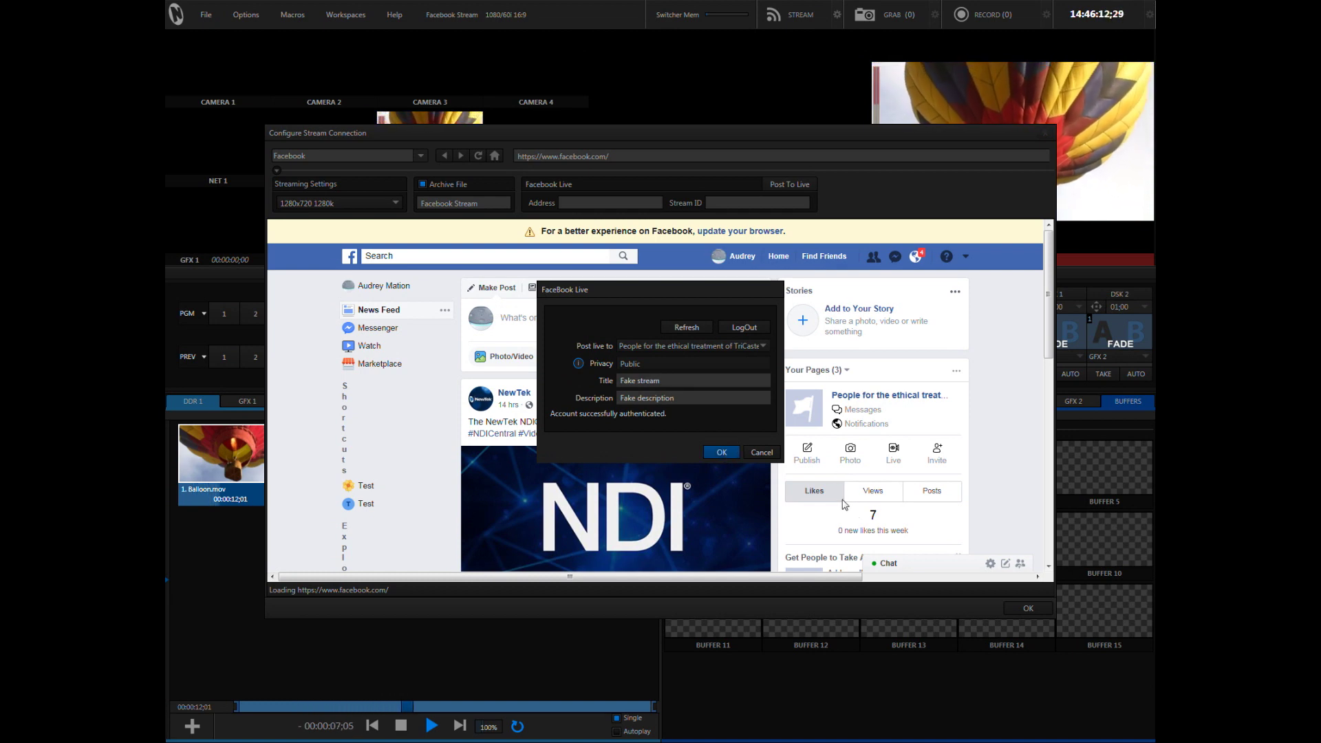
key(Return)
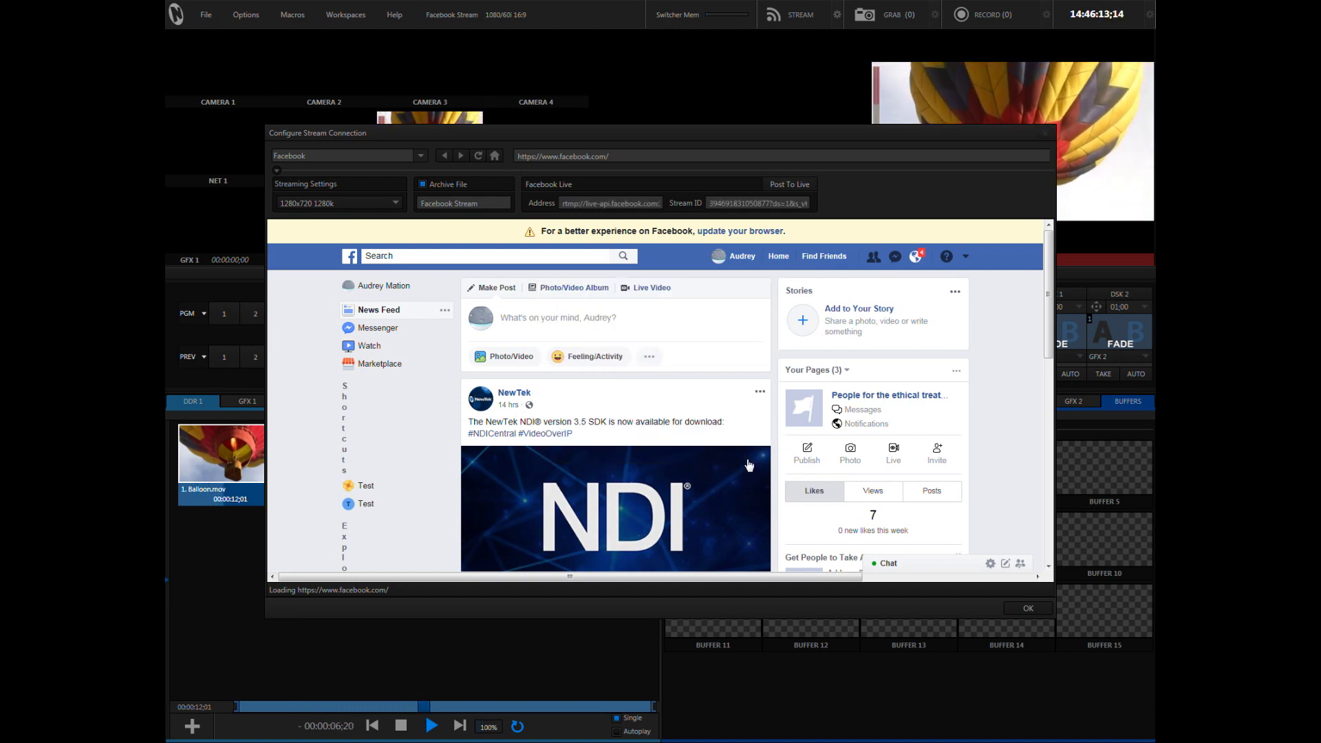
Confirm the stream connection, reopen it to verify the RTMP address and stream ID, and close it
click(1027, 608)
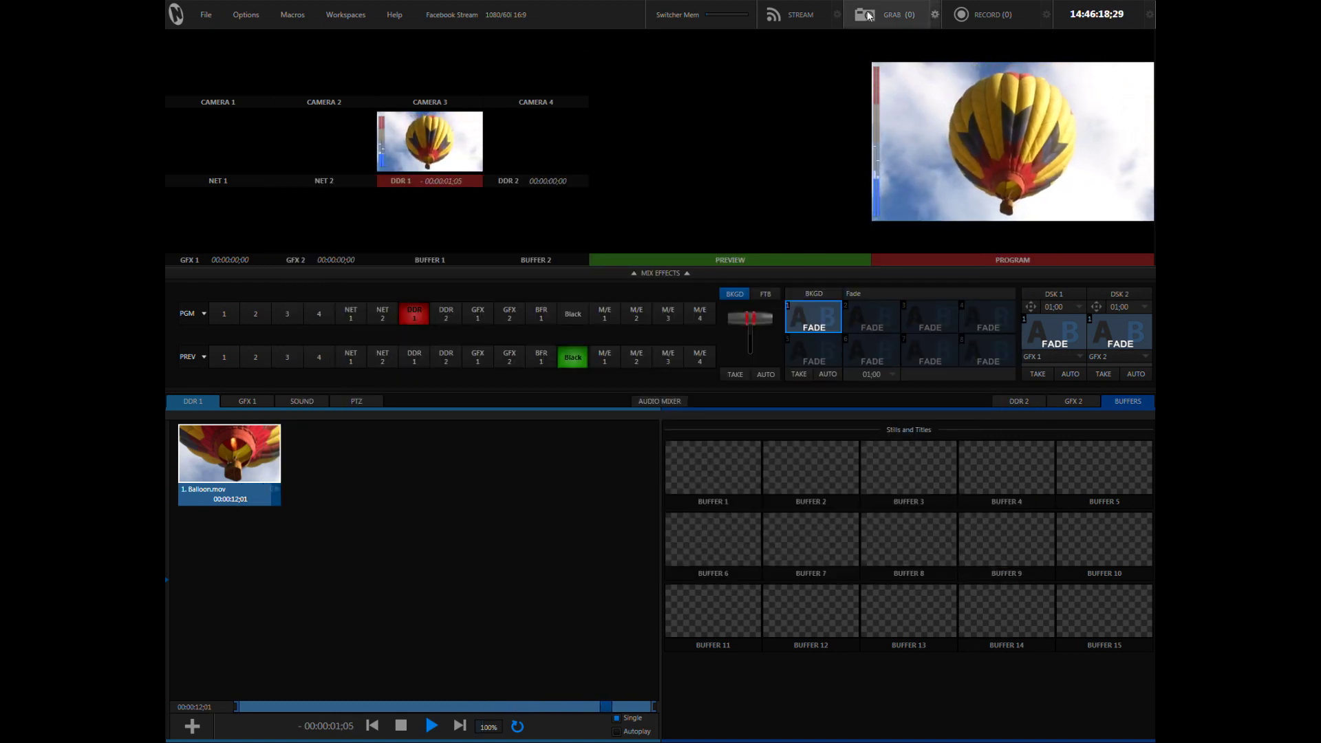
click(833, 13)
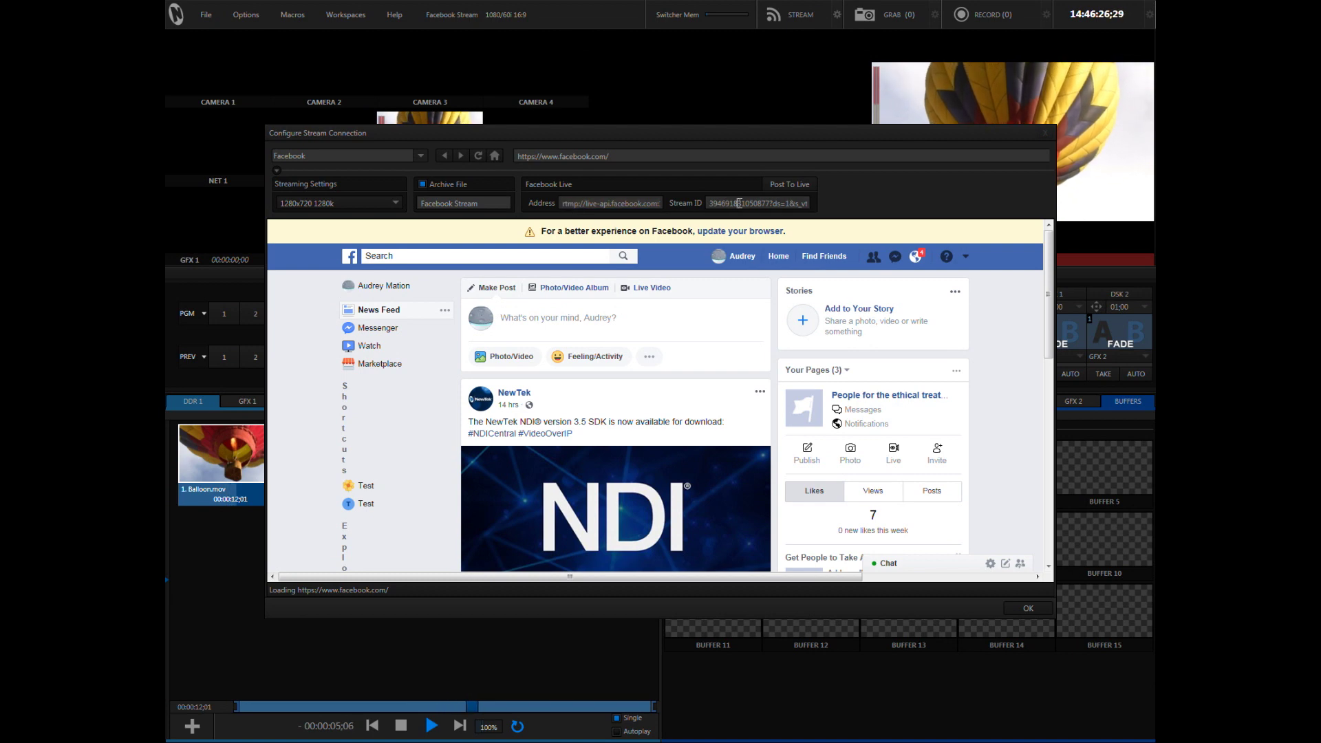
click(1028, 608)
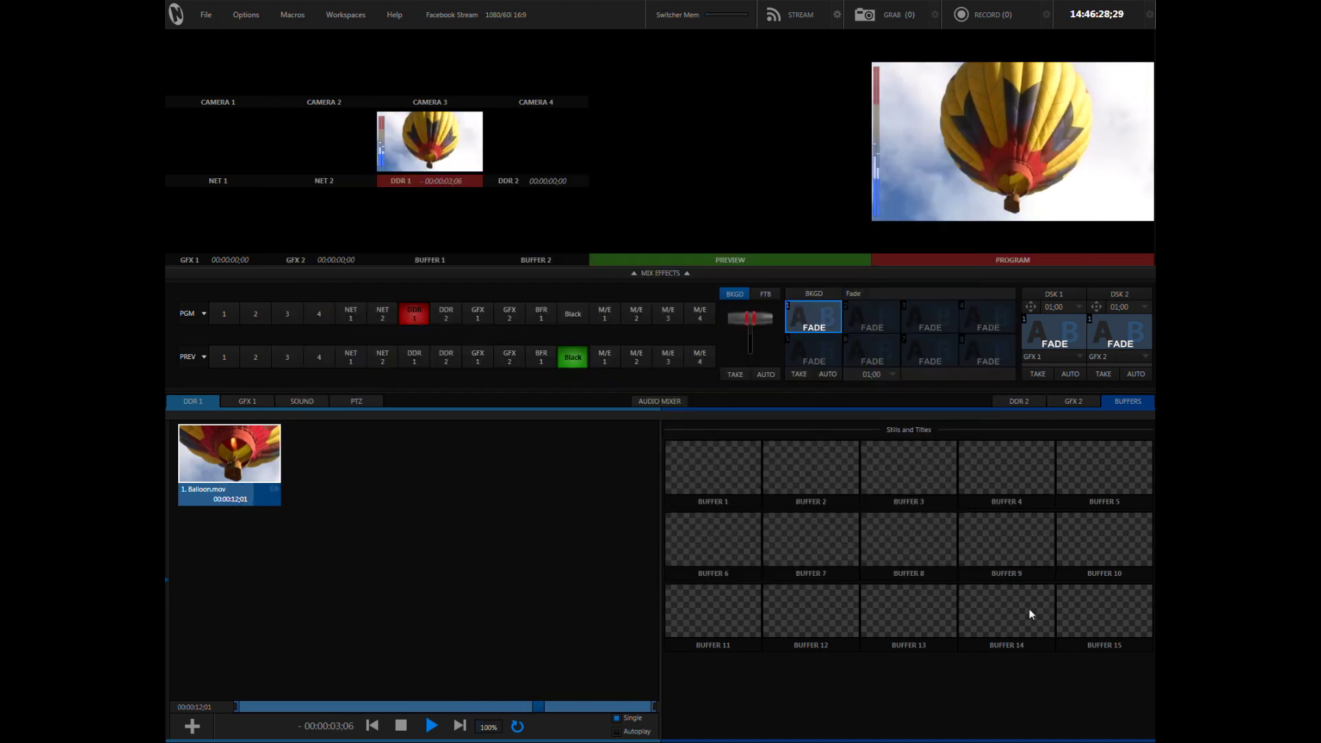
Start streaming Balloon.mov live to Facebook with the STREAM button
click(802, 21)
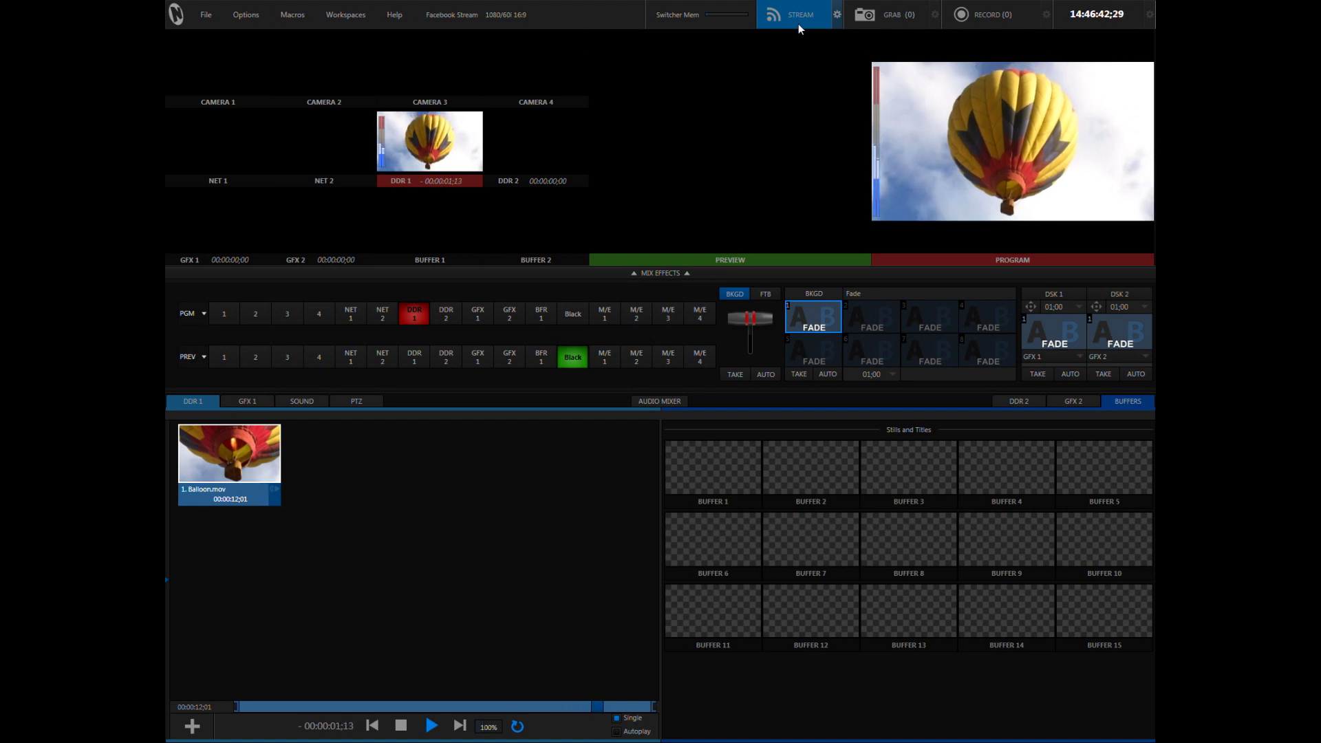
click(798, 23)
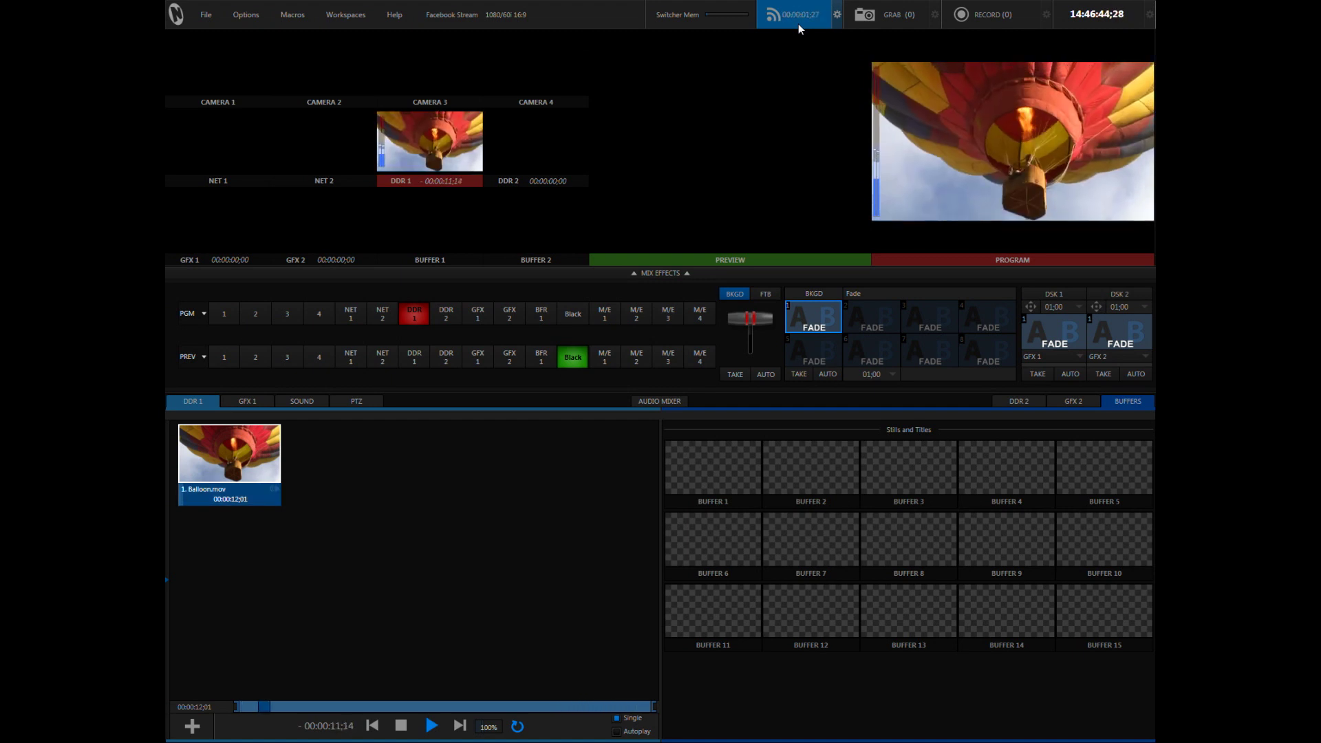